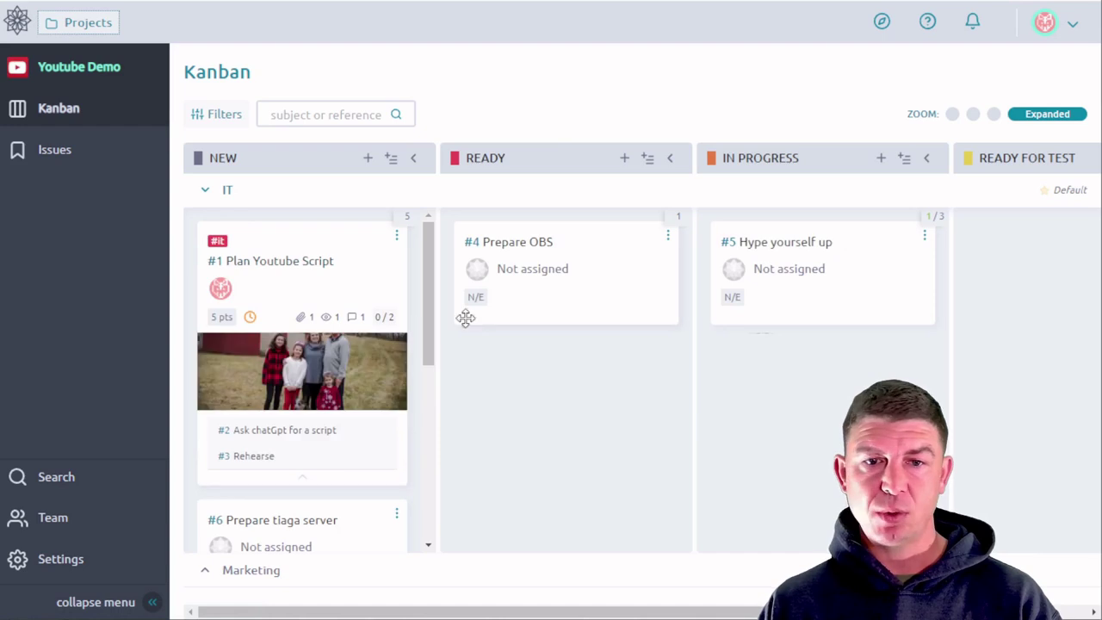
Review the Youtube Demo project's modules in the project settings.
left_click_drag(640, 615, 505, 605)
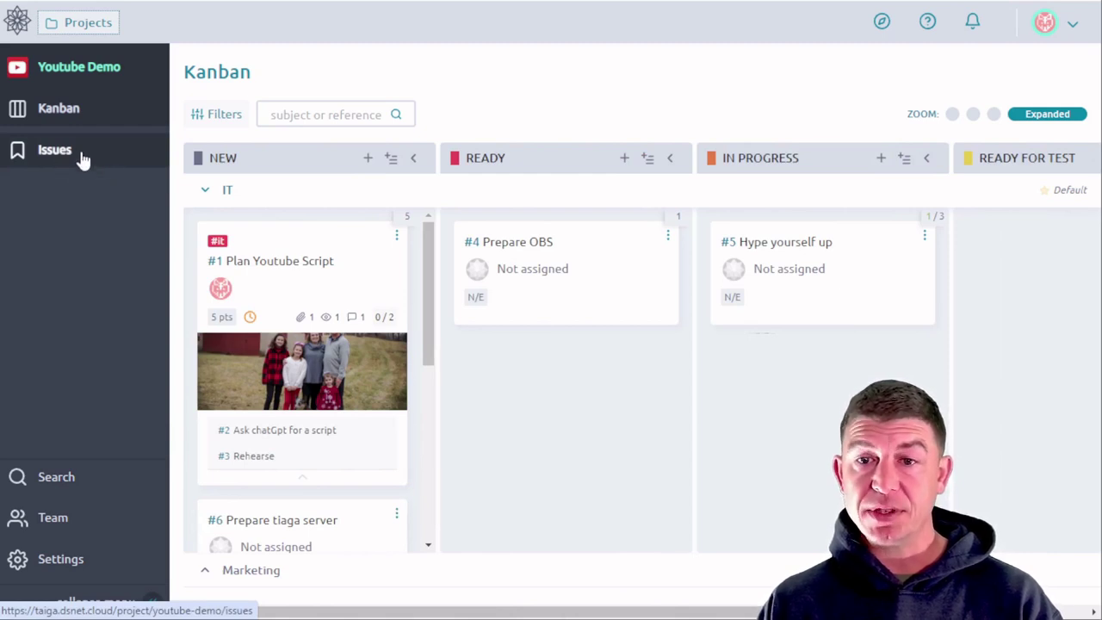
left_click(109, 564)
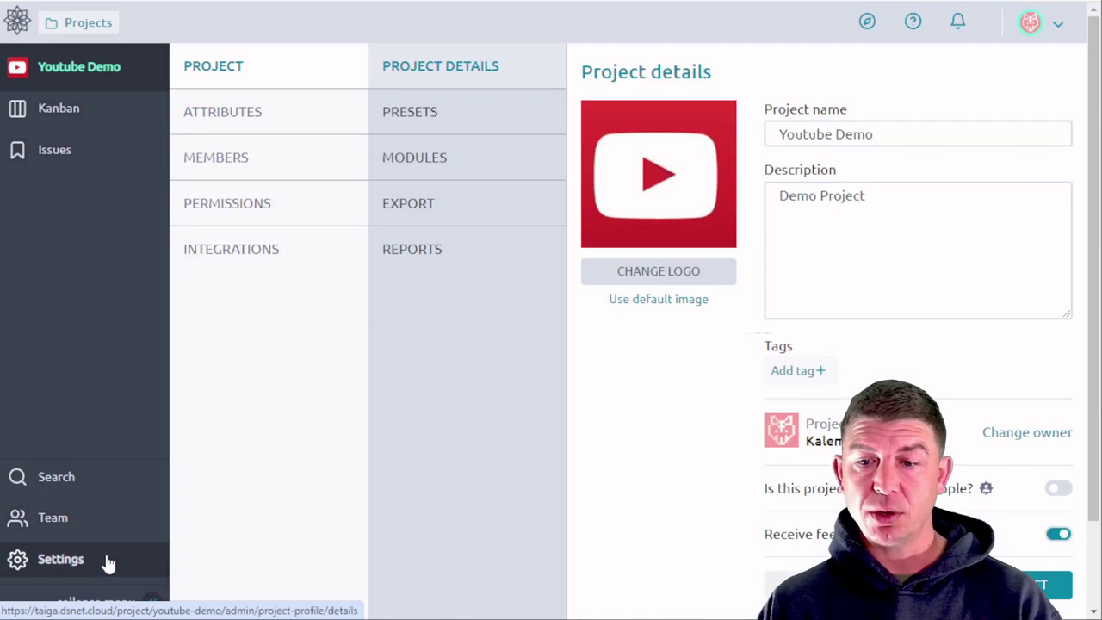
left_click(460, 168)
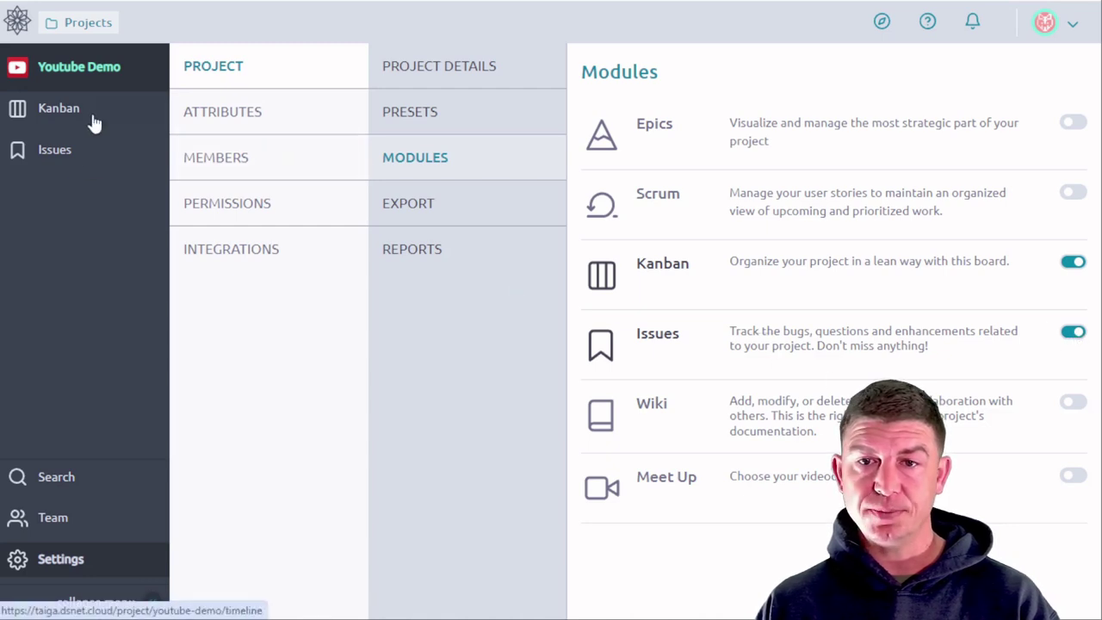
Start a new issue in the project's Issues module with the subject "Unable to move cards".
left_click(52, 159)
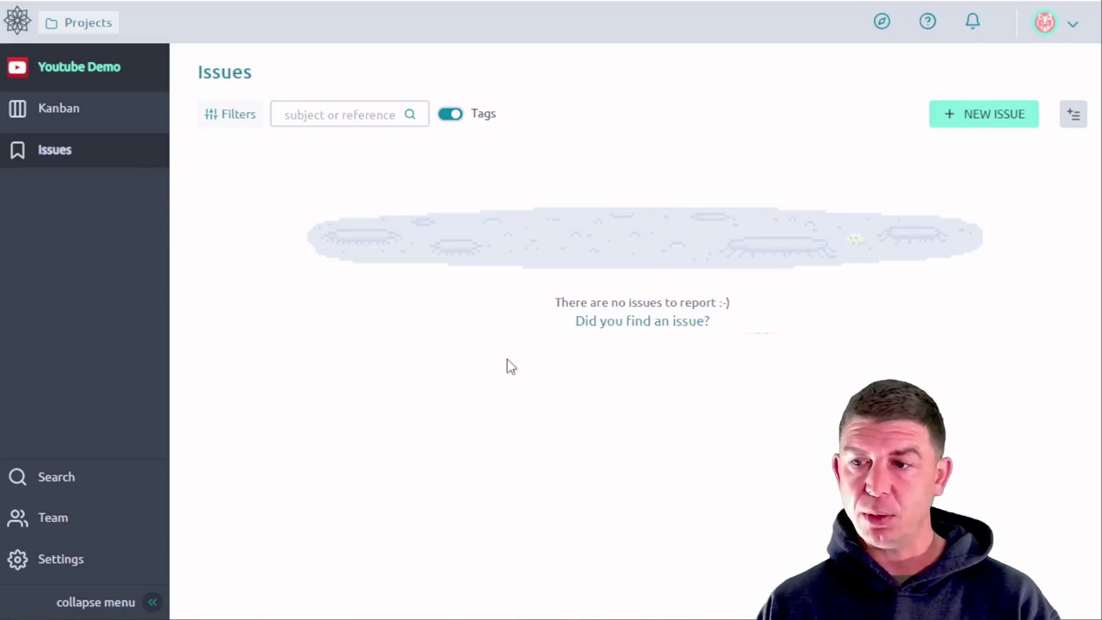
left_click(982, 120)
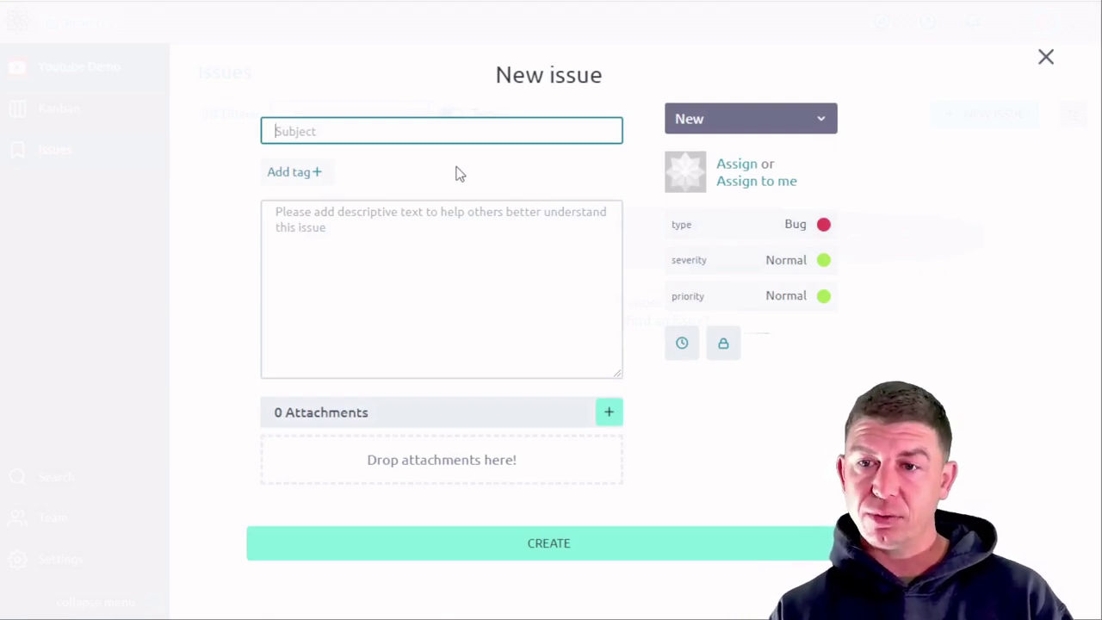
type("Unable")
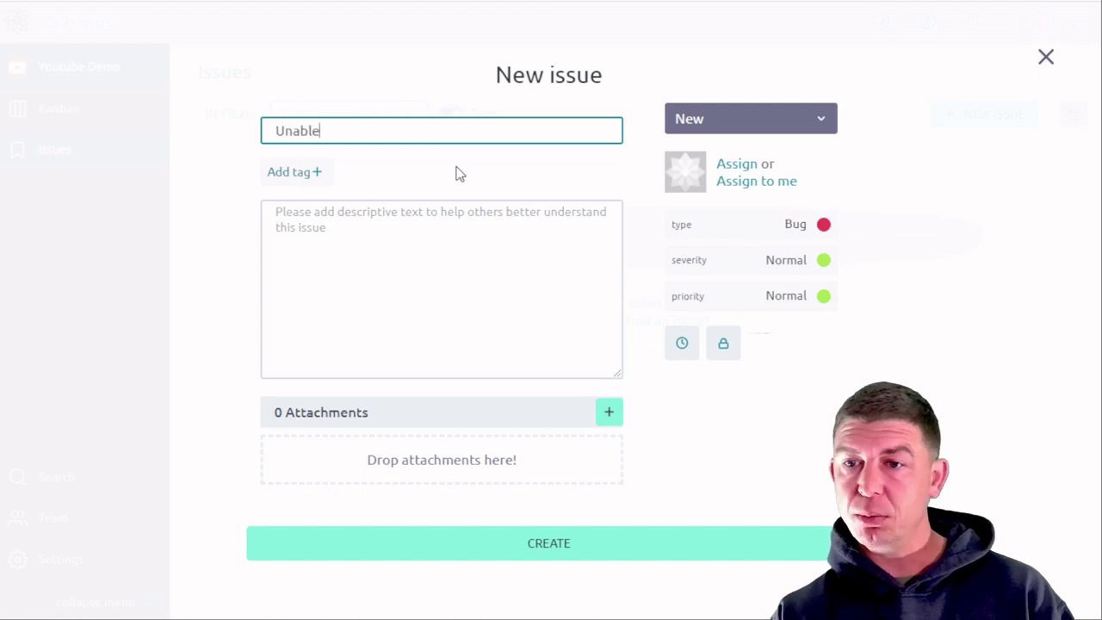
type(" to move cards")
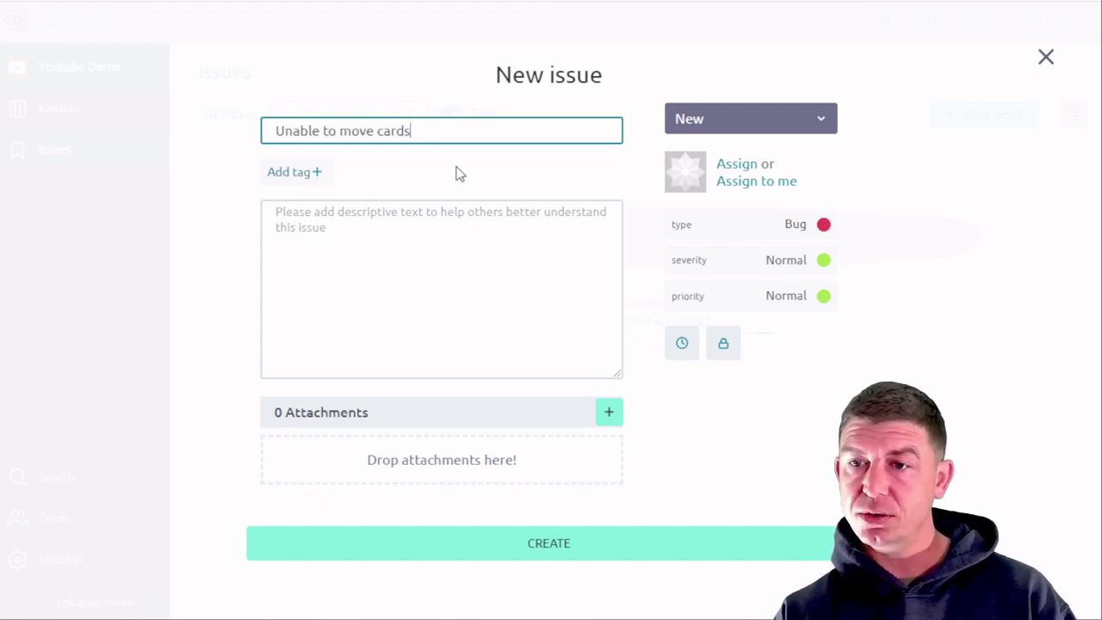
Add the existing "it" tag to the new issue and enter "als;kdf;a'sdklf" as its description.
left_click(373, 216)
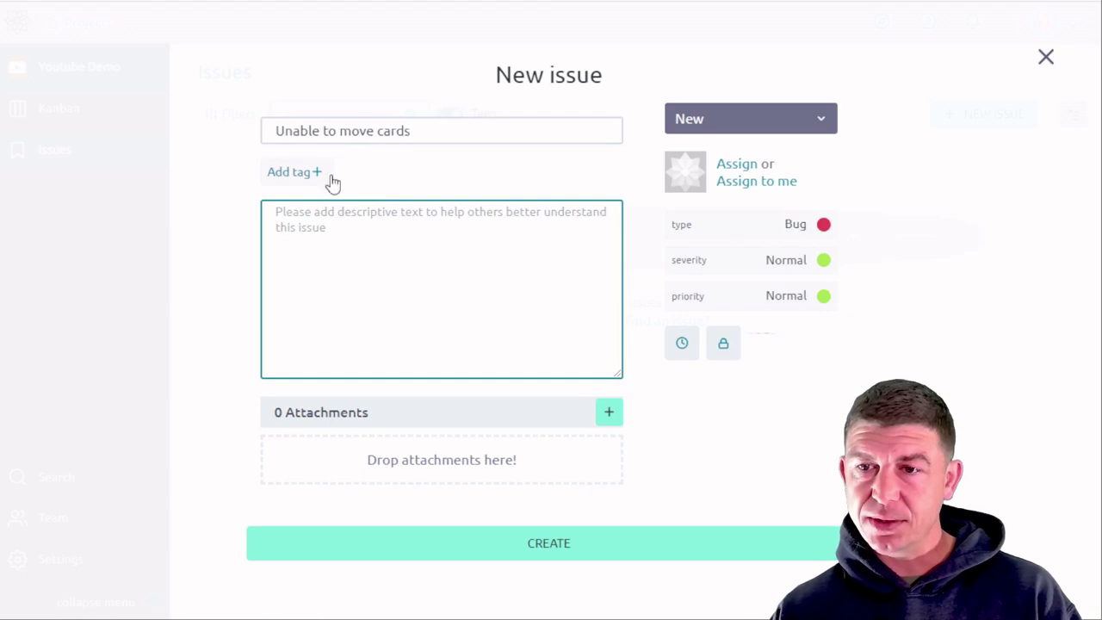
left_click(302, 176)
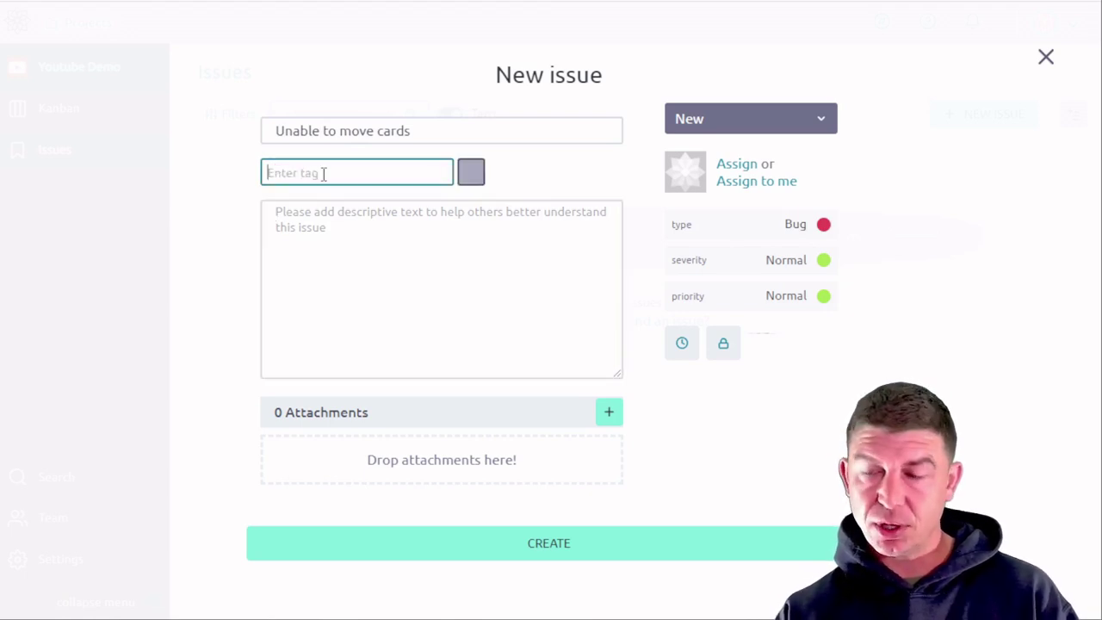
type("IT")
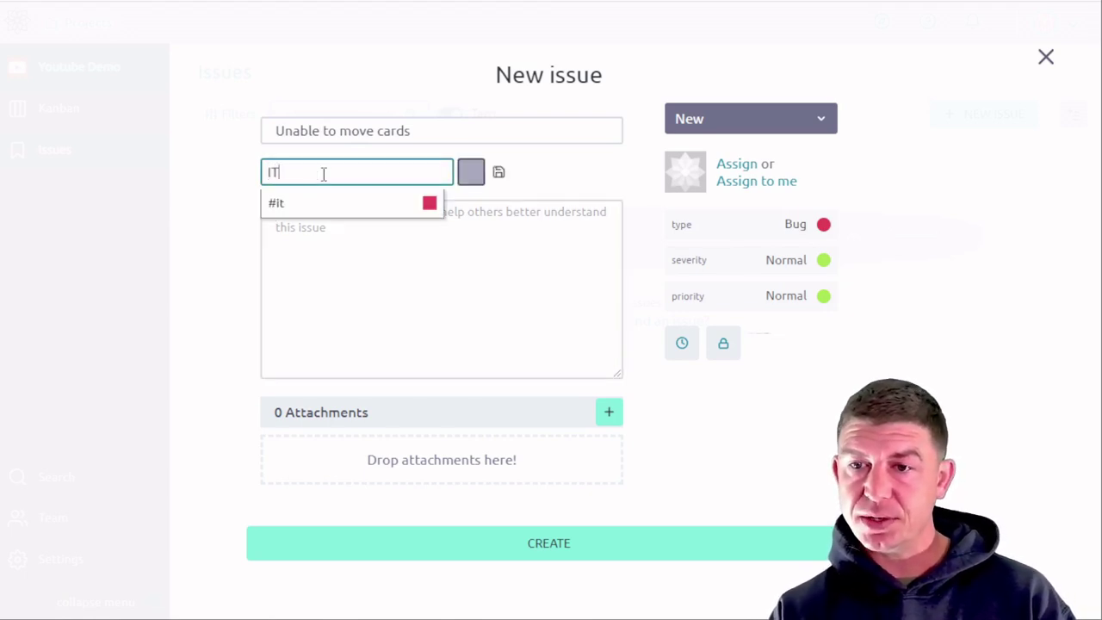
left_click(359, 206)
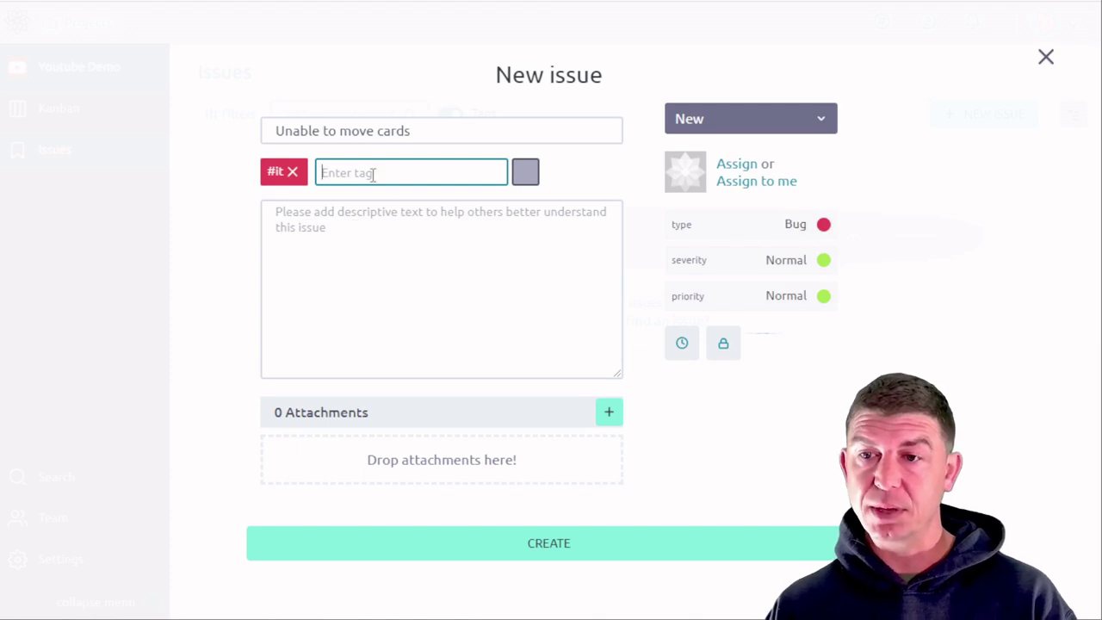
left_click(401, 247)
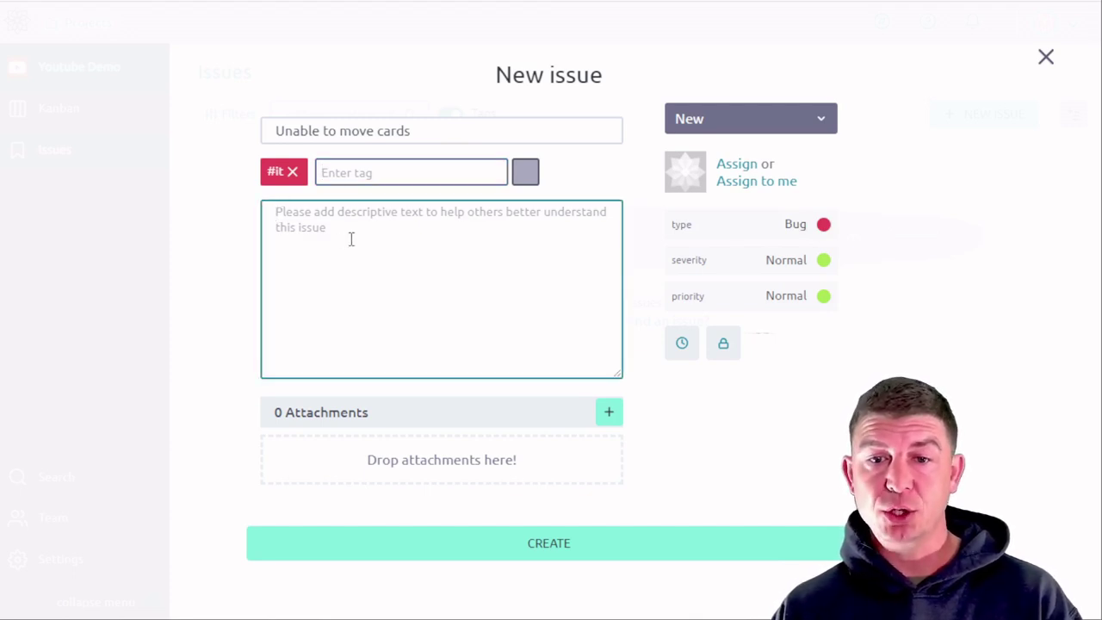
type("als;kdf;a'sdklf")
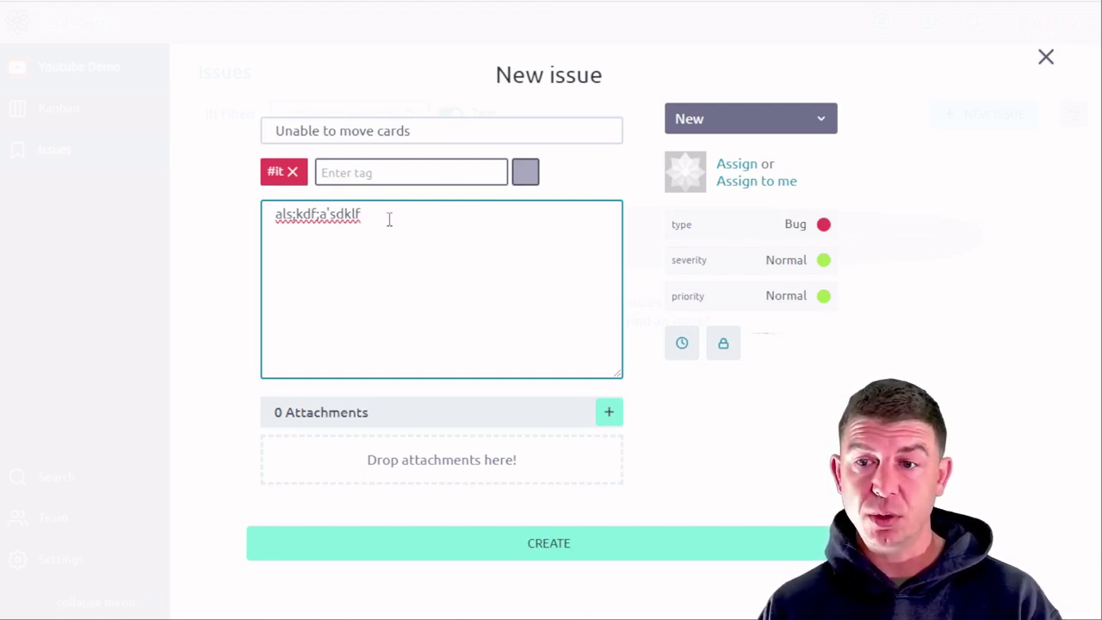
left_click_drag(389, 219, 241, 214)
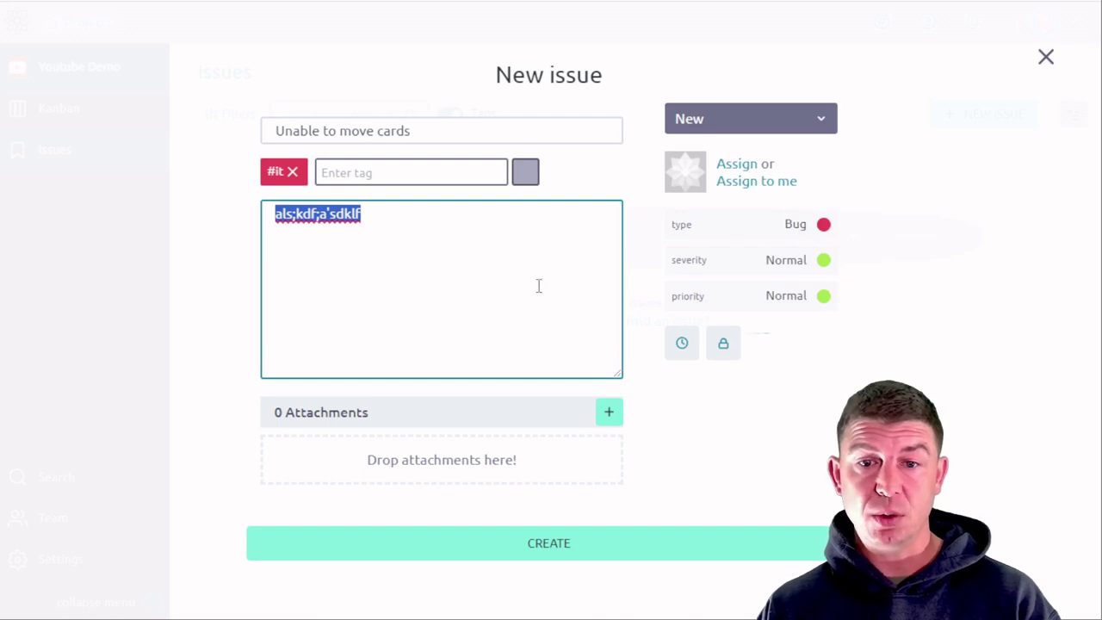
Set the new issue's type to Enhancement and its severity to Critical, and create the issue.
left_click(737, 172)
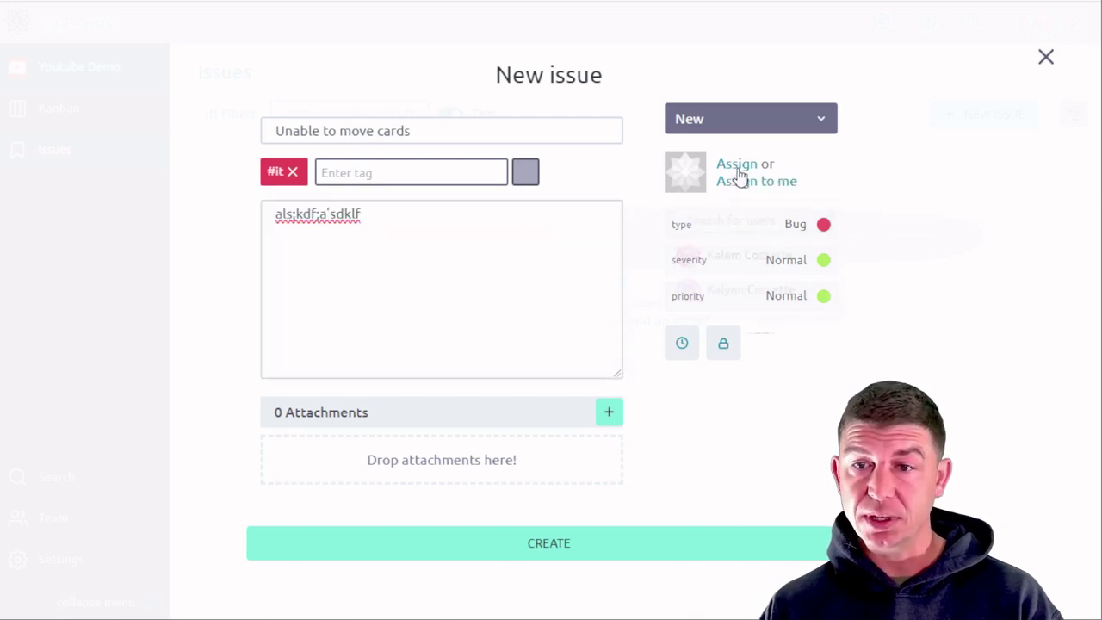
left_click(870, 219)
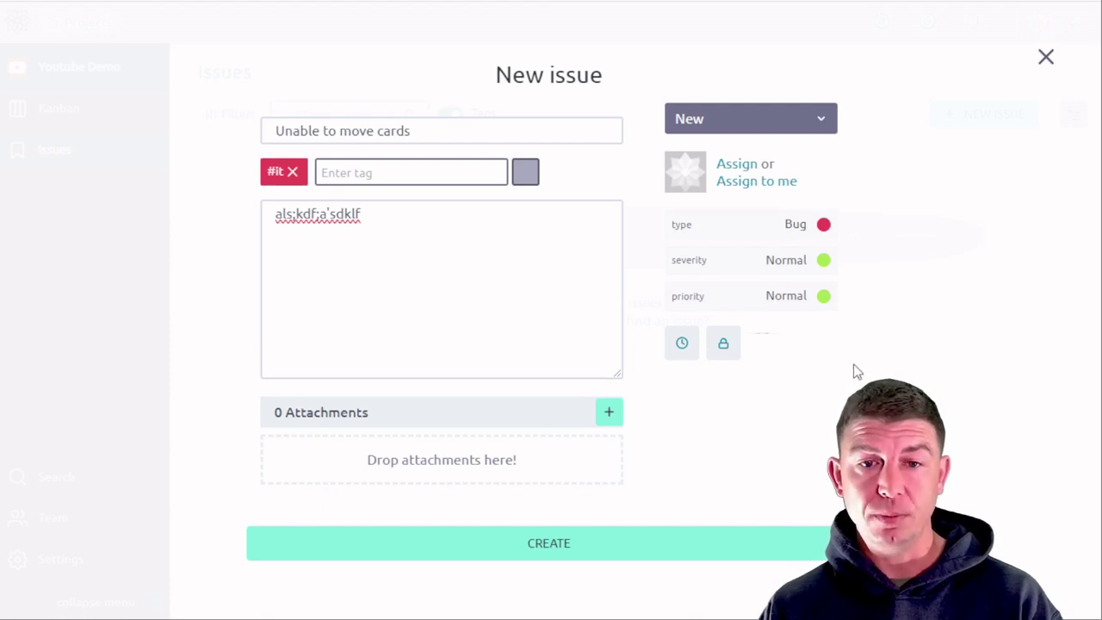
left_click(740, 237)
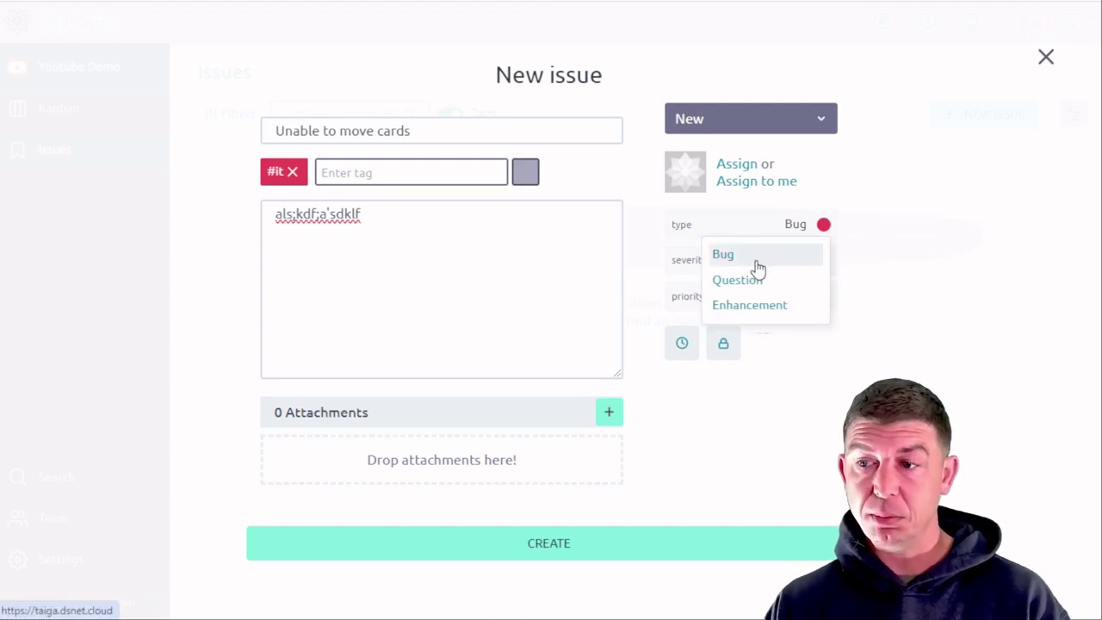
left_click(763, 307)
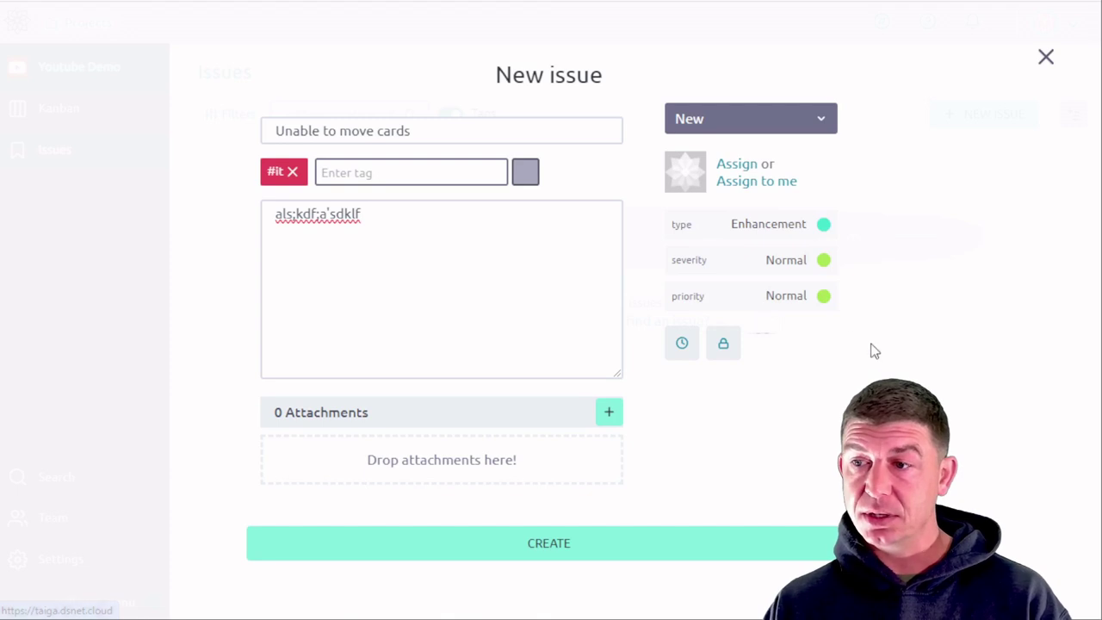
left_click(738, 272)
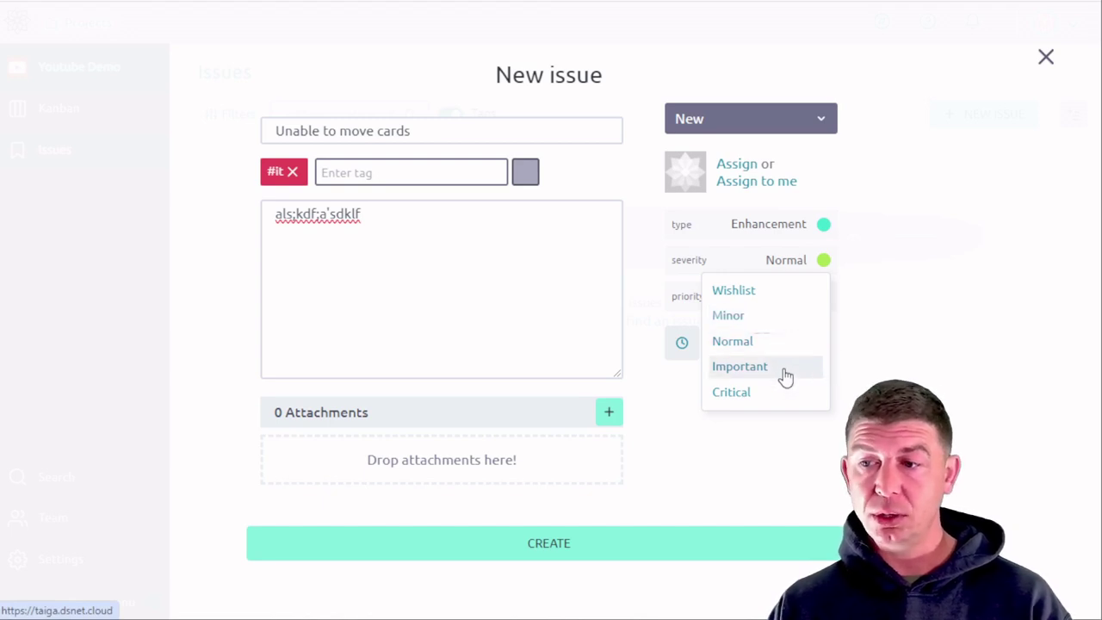
left_click(777, 393)
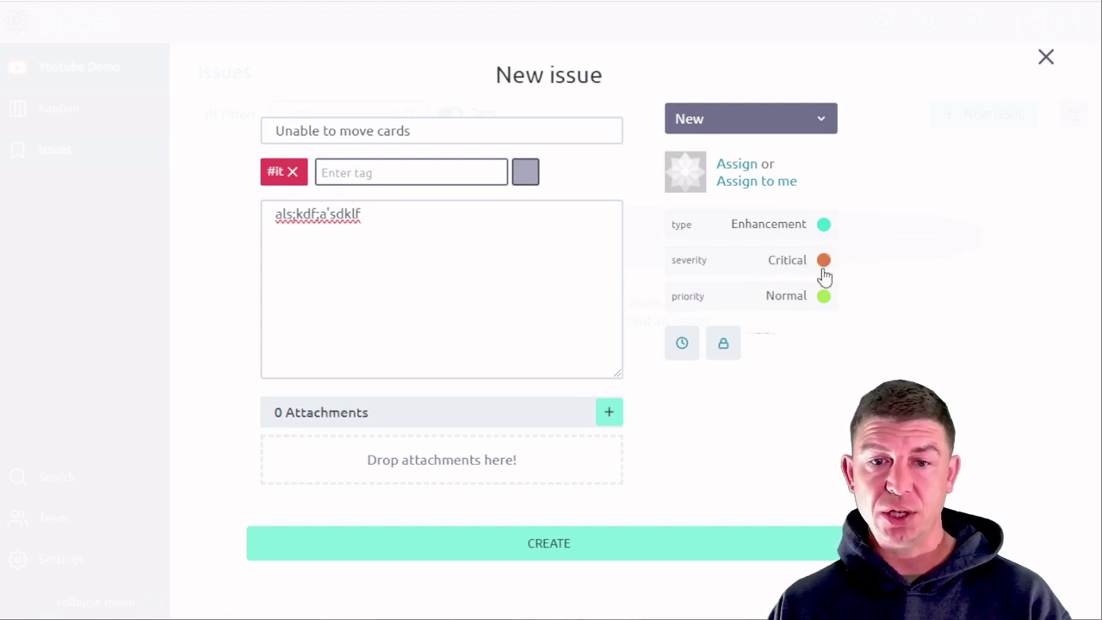
left_click(694, 298)
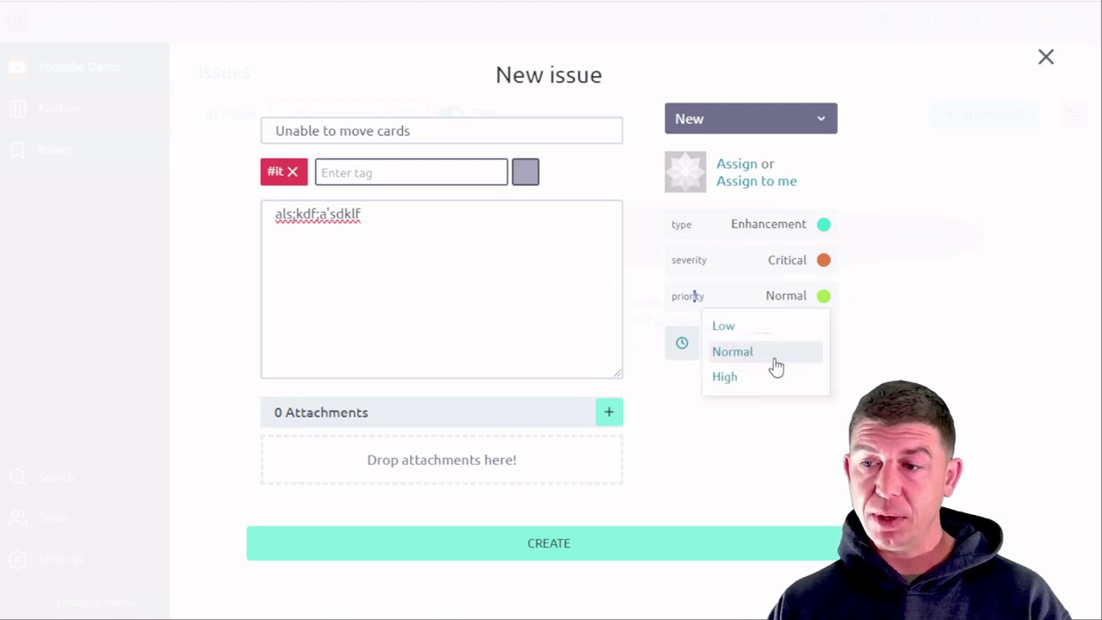
left_click(722, 545)
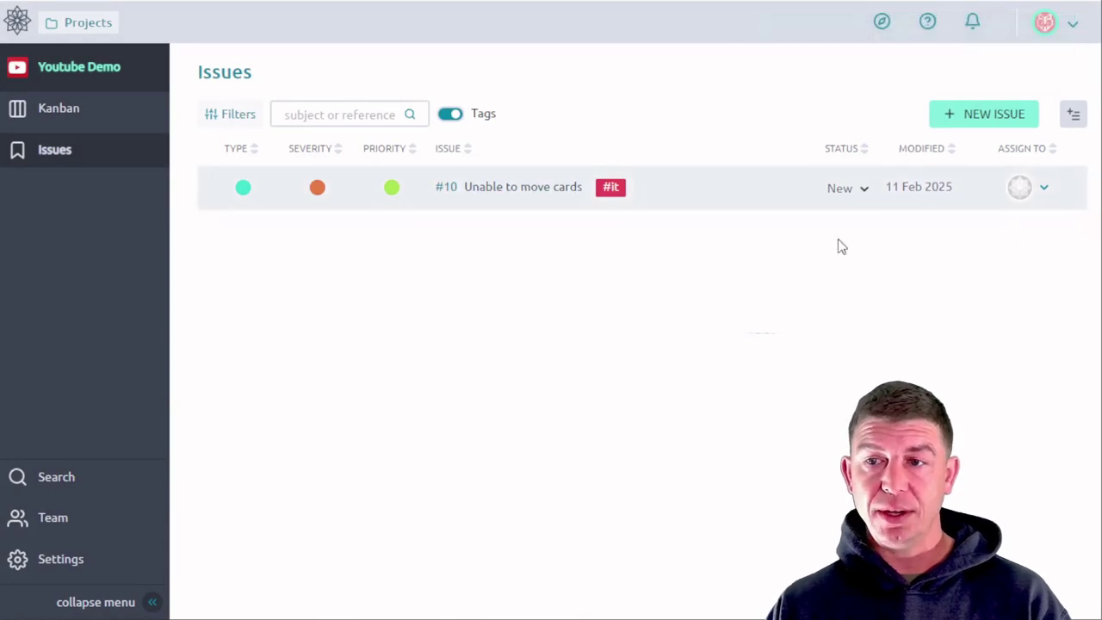
Examine the status choices for the "Unable to move cards" issue and its detail page, including the type choices.
left_click(840, 191)
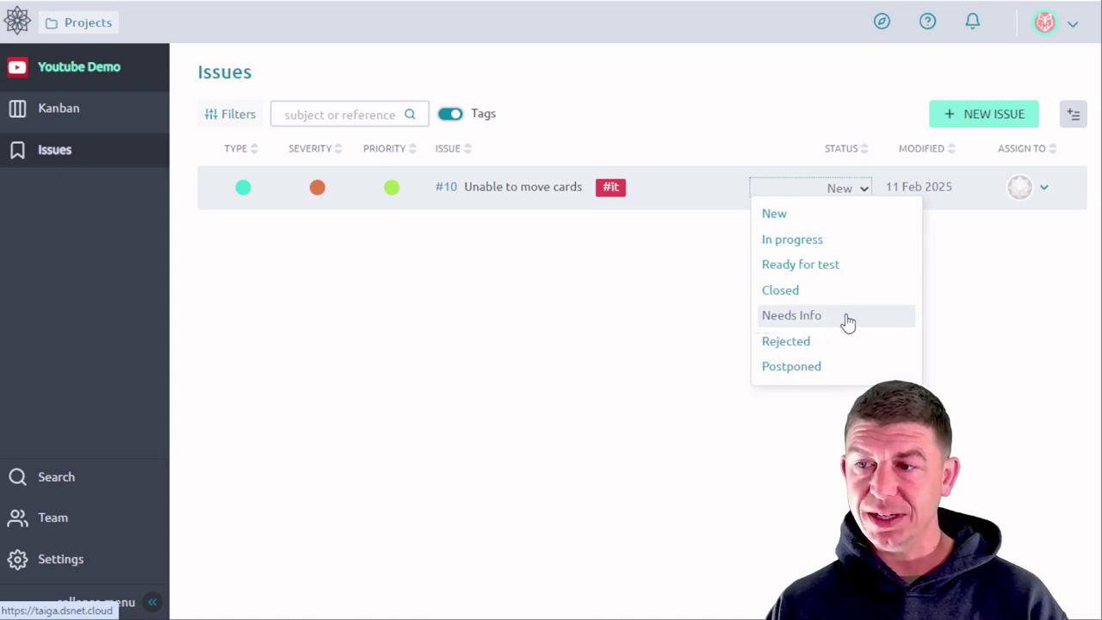
left_click(608, 481)
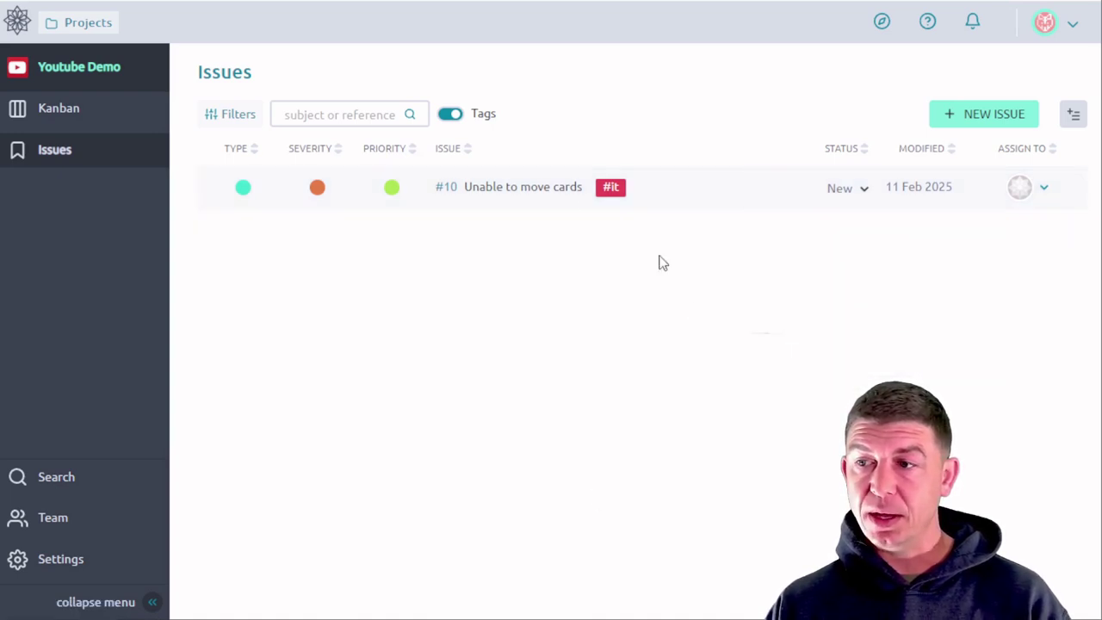
left_click(496, 196)
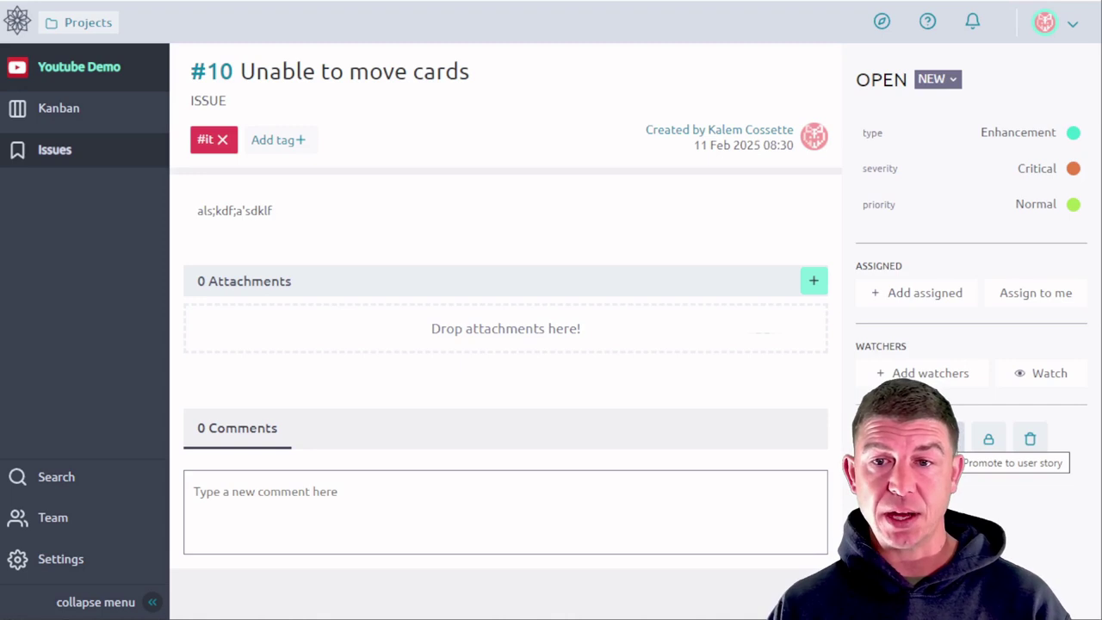
left_click(1024, 134)
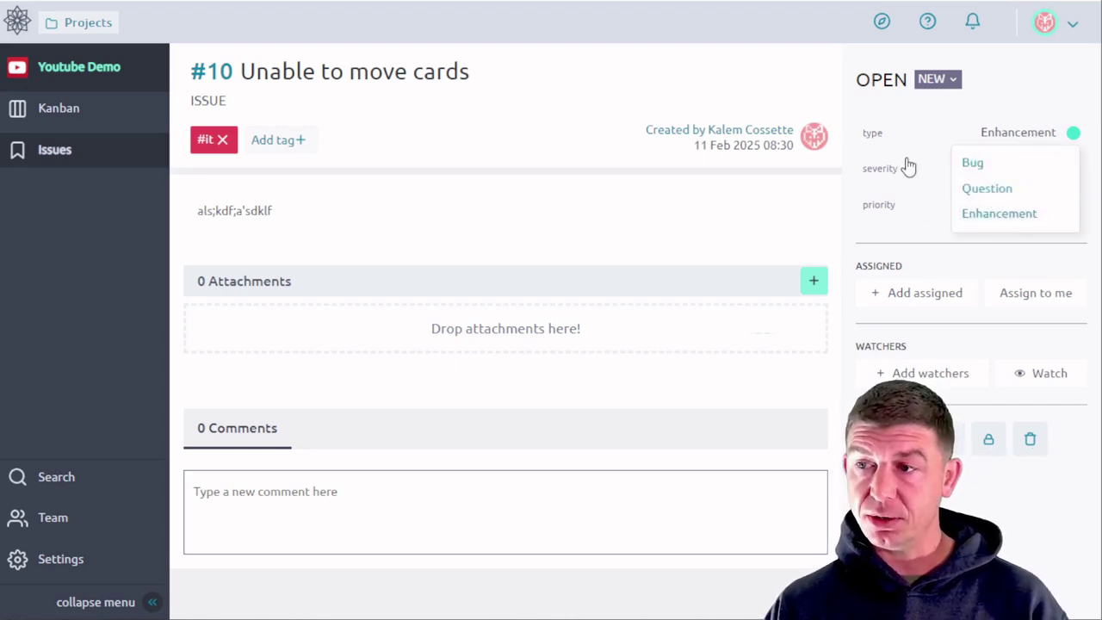
left_click(879, 116)
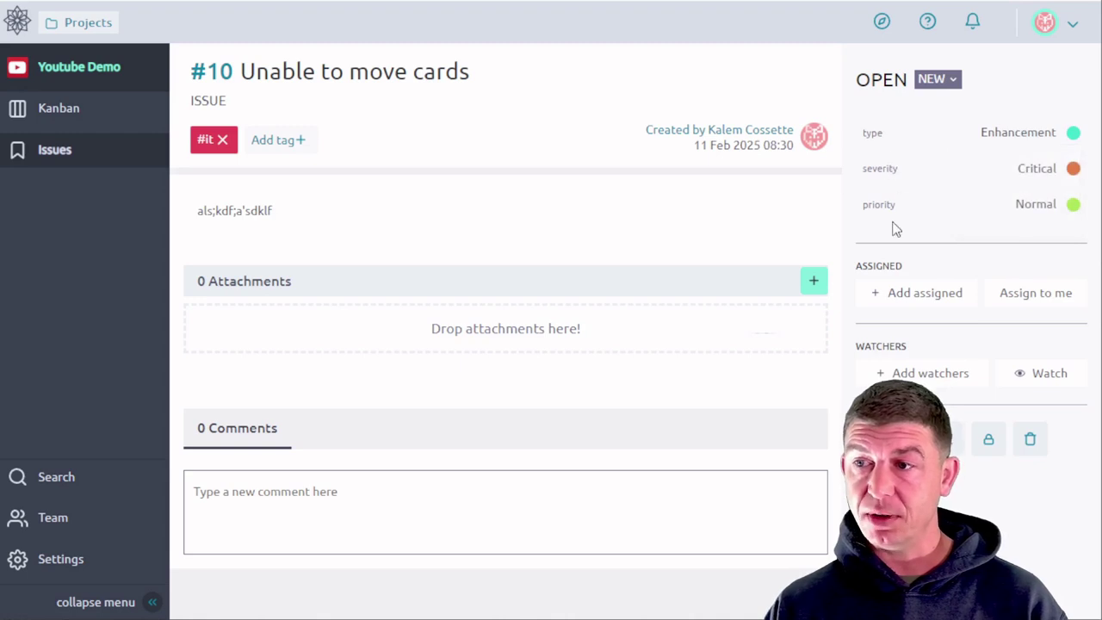
Examine the issue severities, types and priorities defined in the project's attribute settings.
left_click(85, 568)
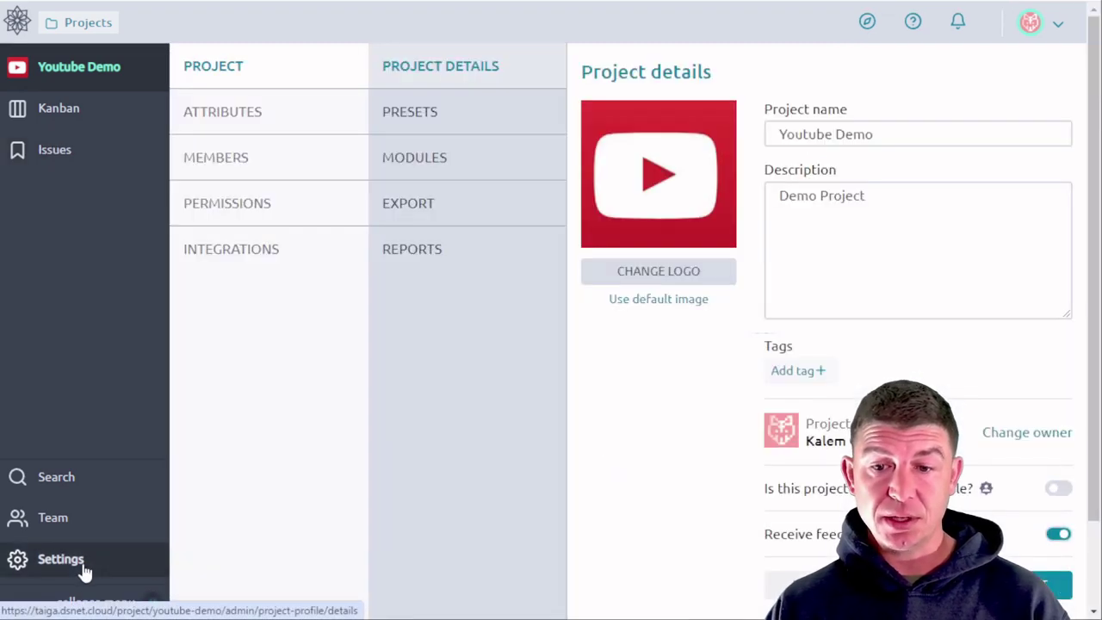
left_click(247, 112)
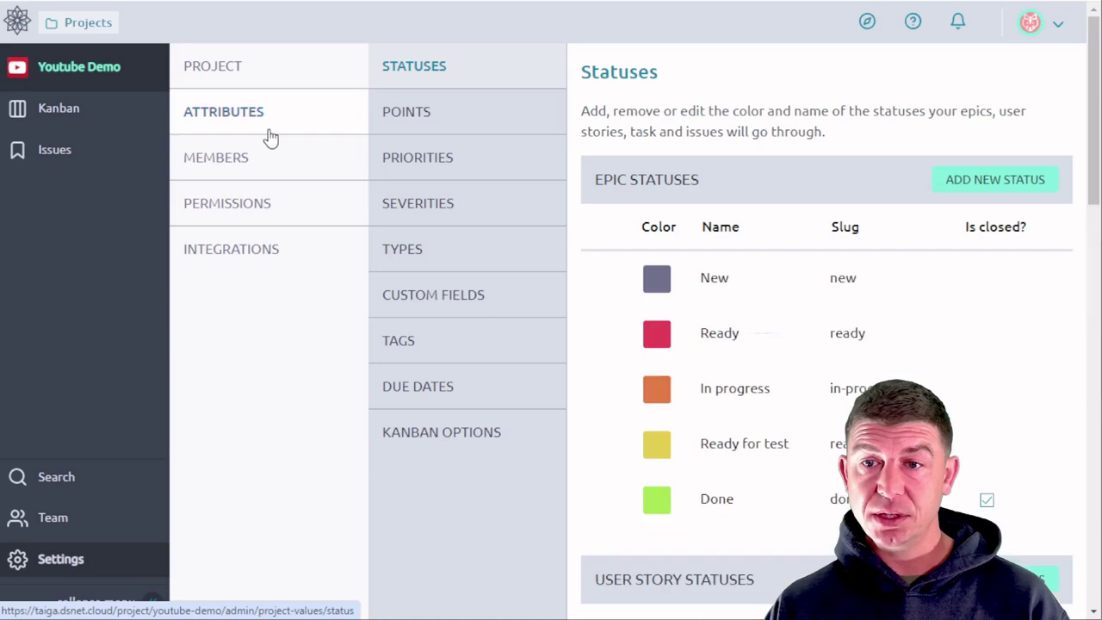
left_click(481, 198)
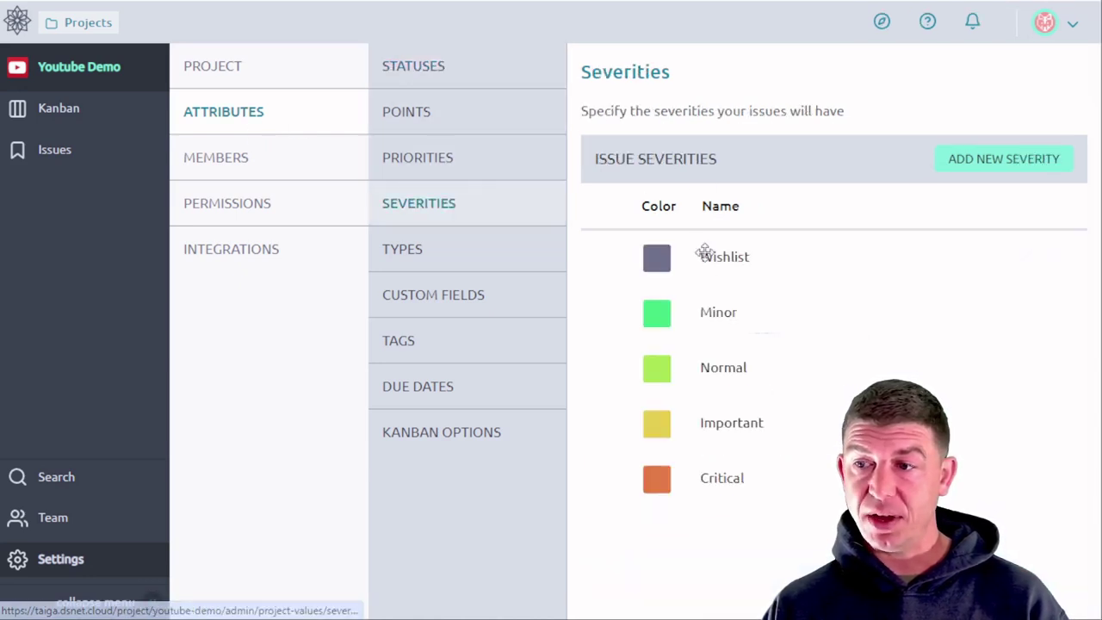
left_click(480, 254)
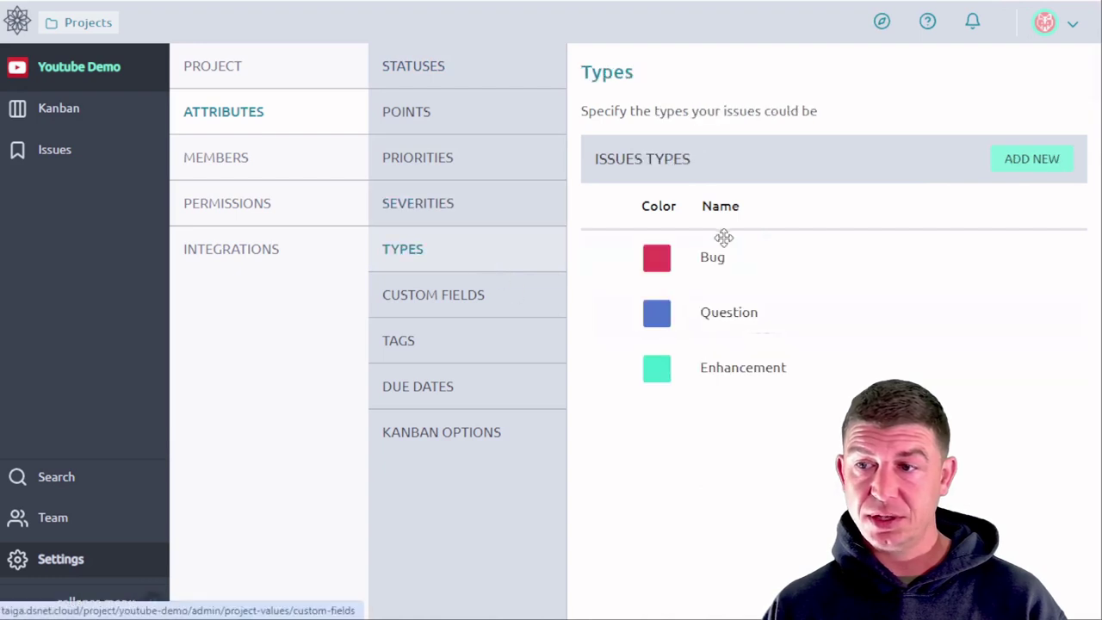
left_click(485, 171)
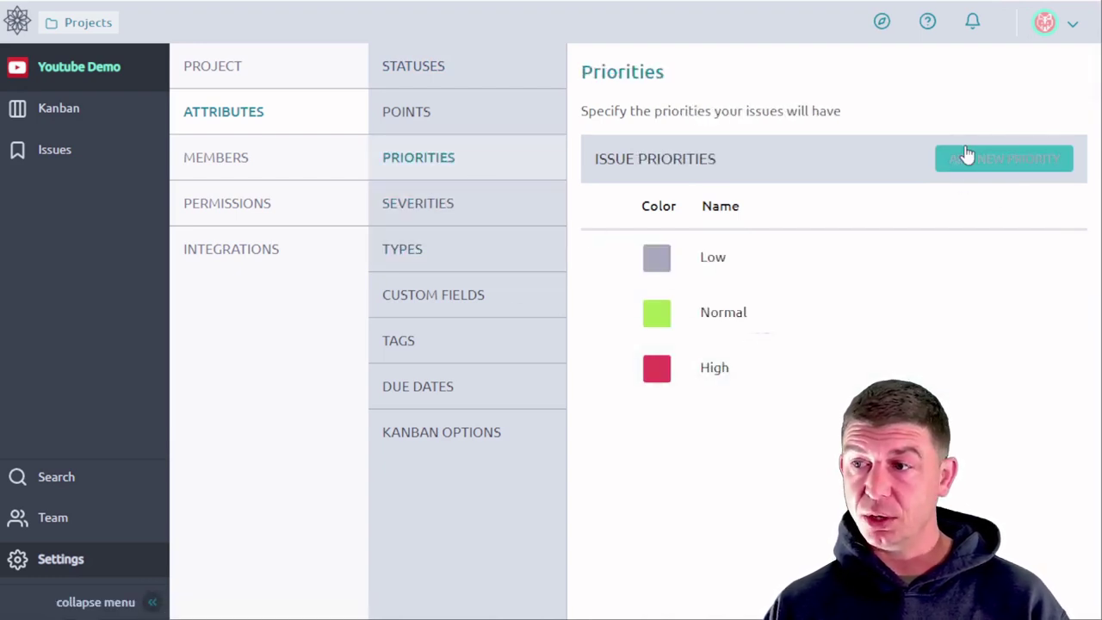
left_click(473, 211)
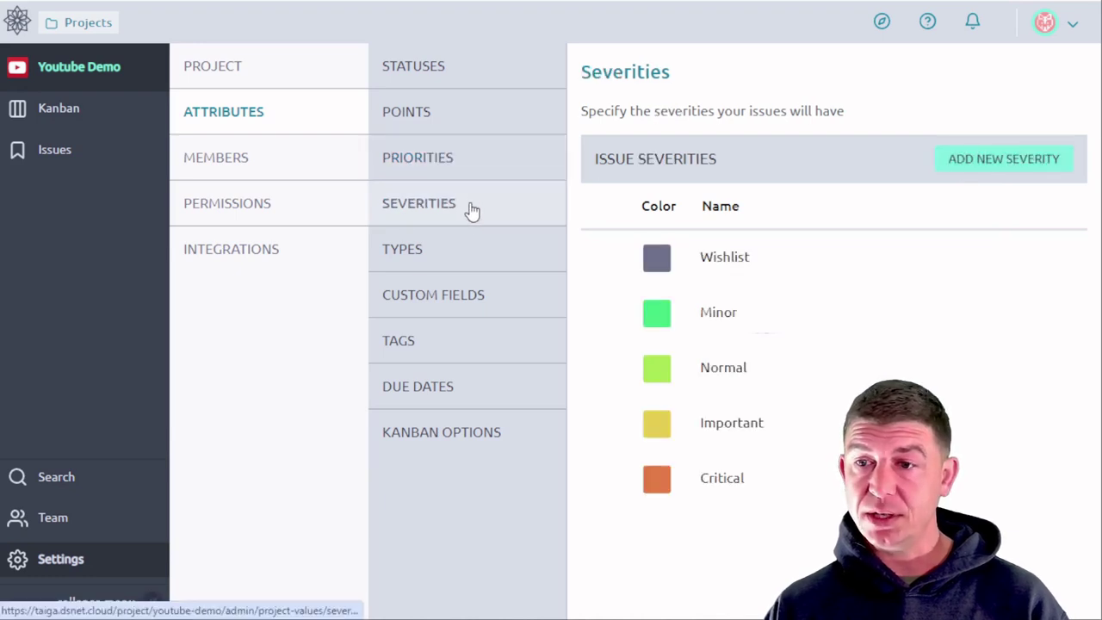
Add a new issue type named "Authentication" to the project's issue types and save it.
left_click(479, 261)
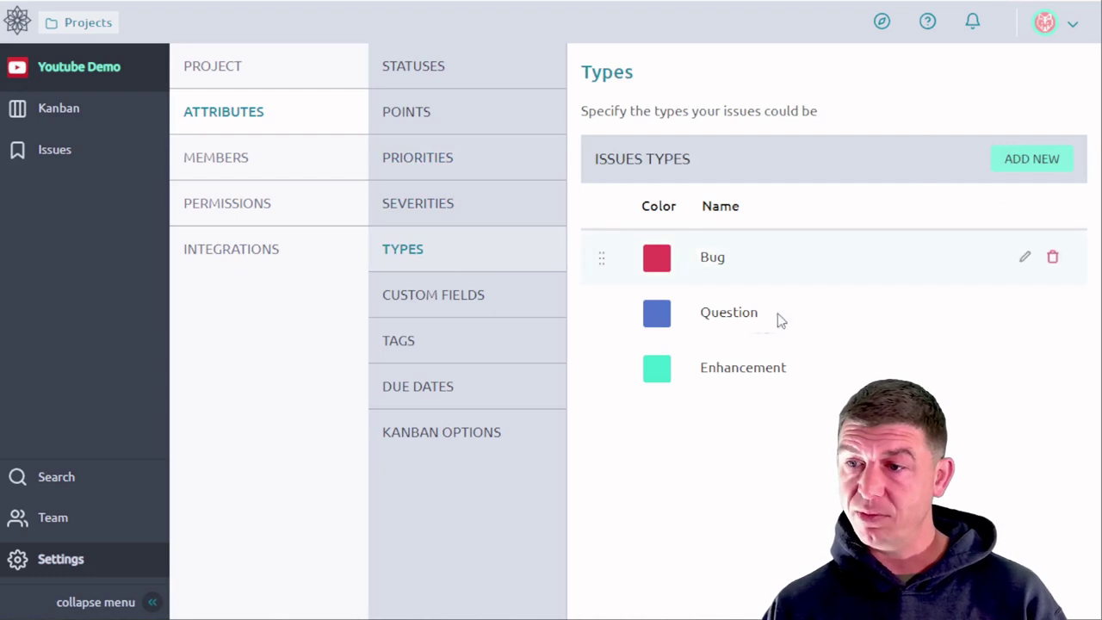
left_click(1029, 158)
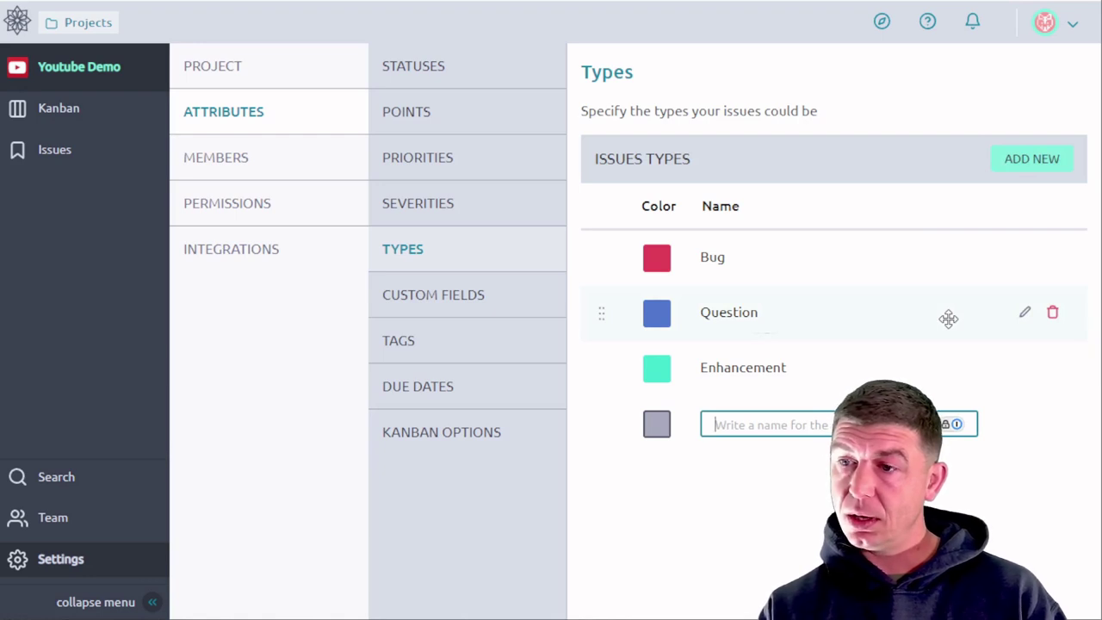
type("A")
key("BackSpace")
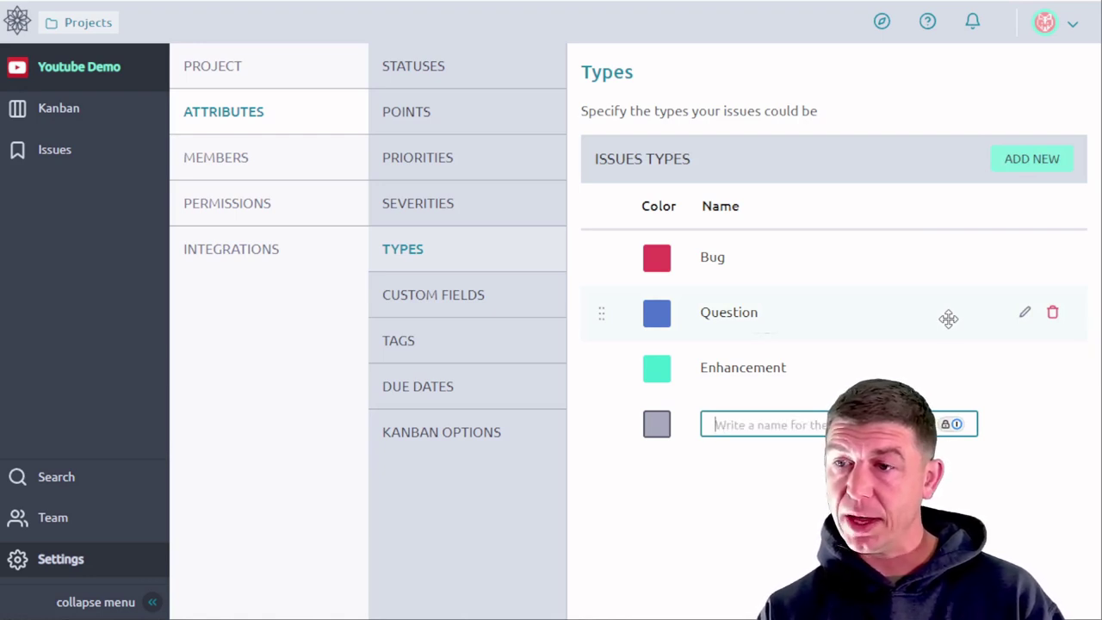
type("Authentication")
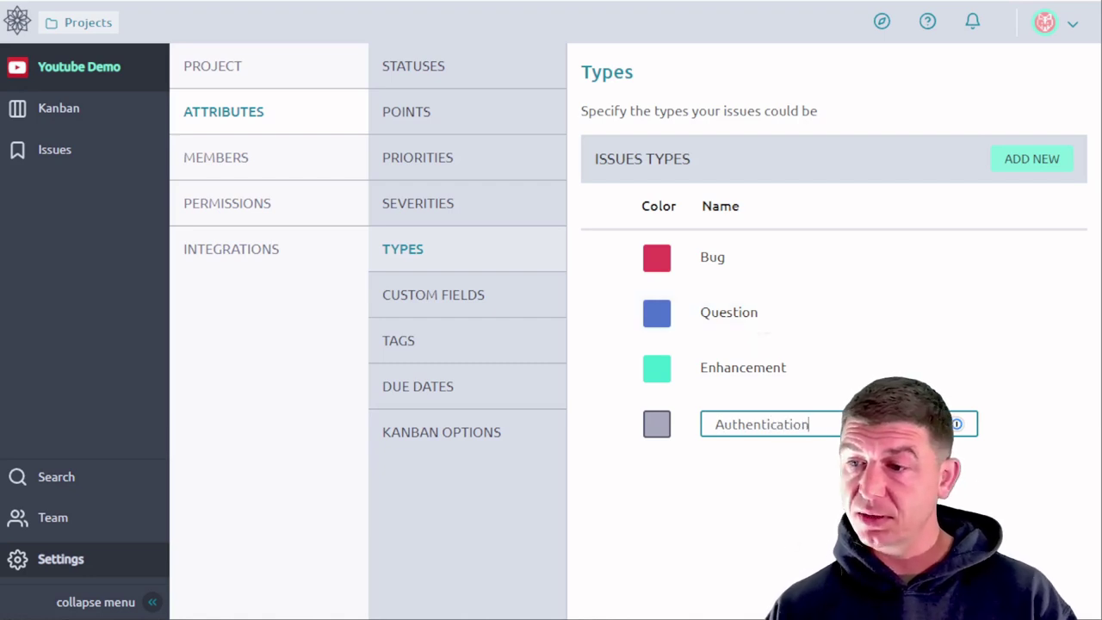
left_click(999, 435)
left_click(1026, 427)
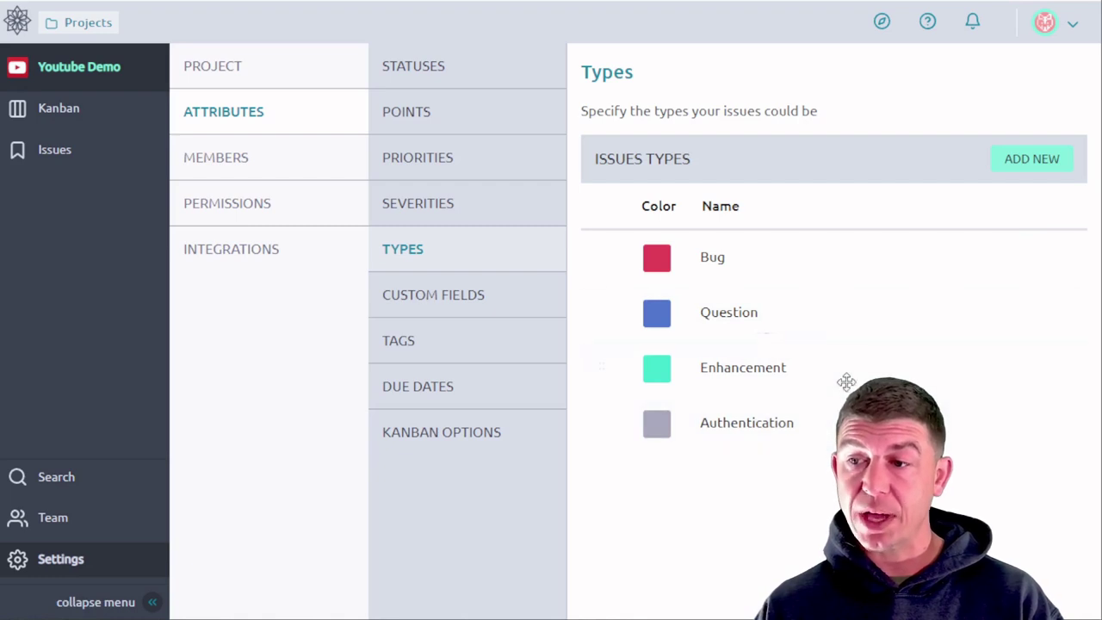
Reorder the issue types so that Authentication comes first, above Bug.
left_click_drag(829, 423, 822, 258)
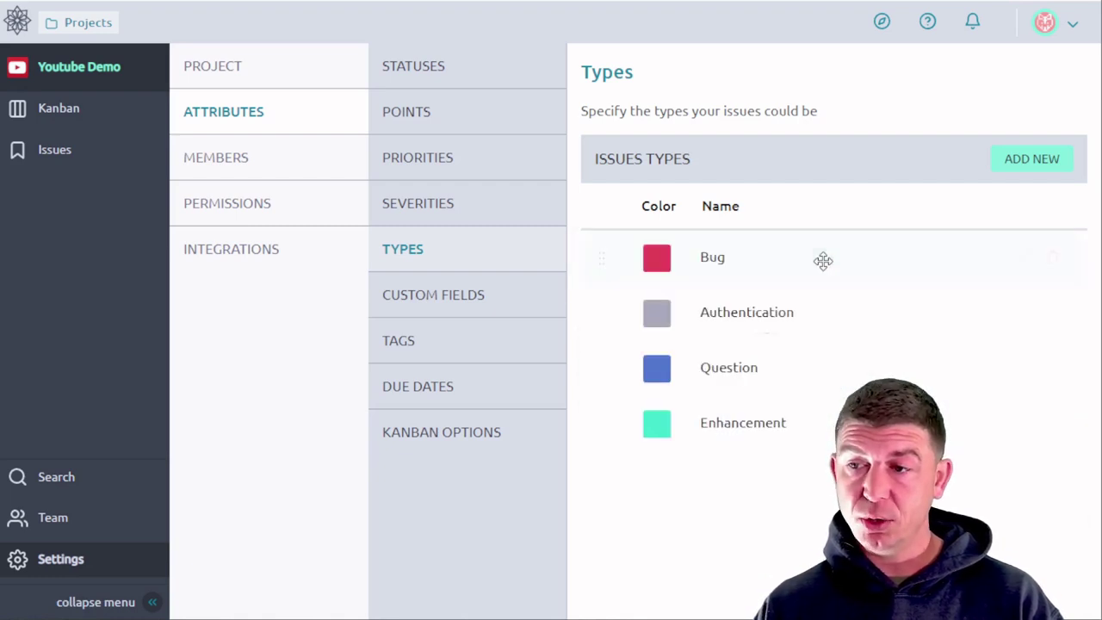
mouse_move(822, 302)
left_mouse_down()
mouse_move(829, 266)
mouse_move(814, 287)
left_mouse_up()
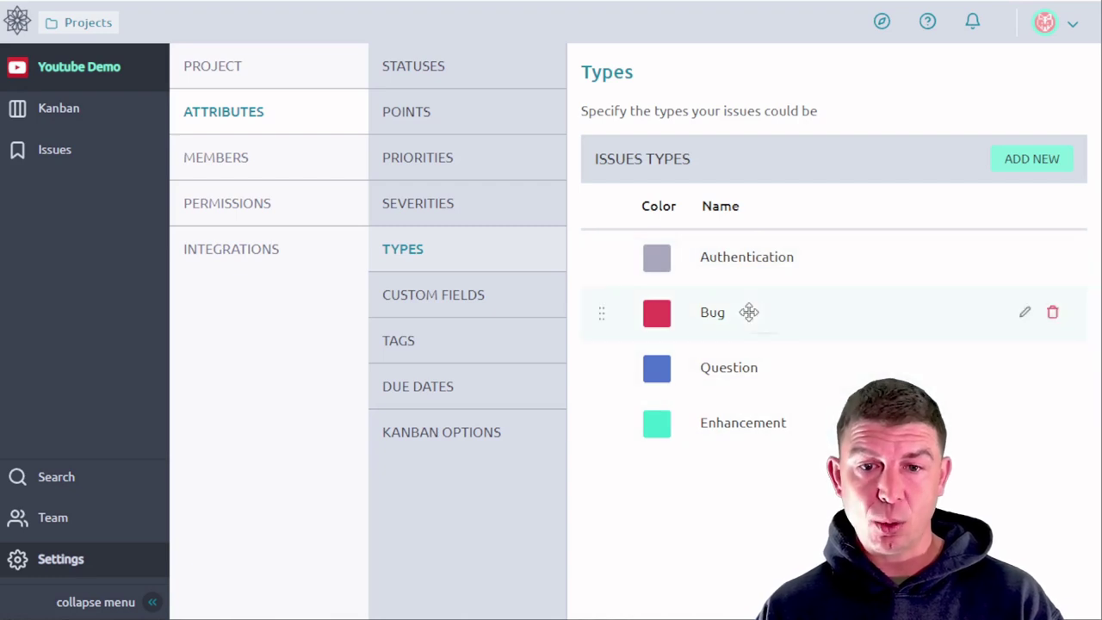
Review the project's issues list and its Kanban board.
left_click(123, 163)
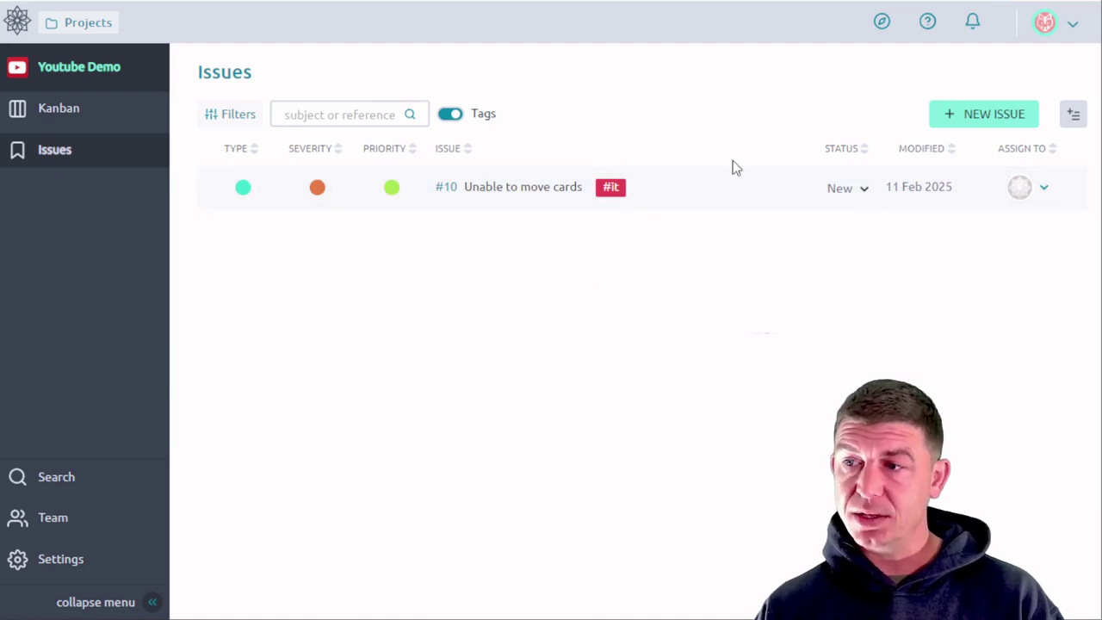
left_click(91, 117)
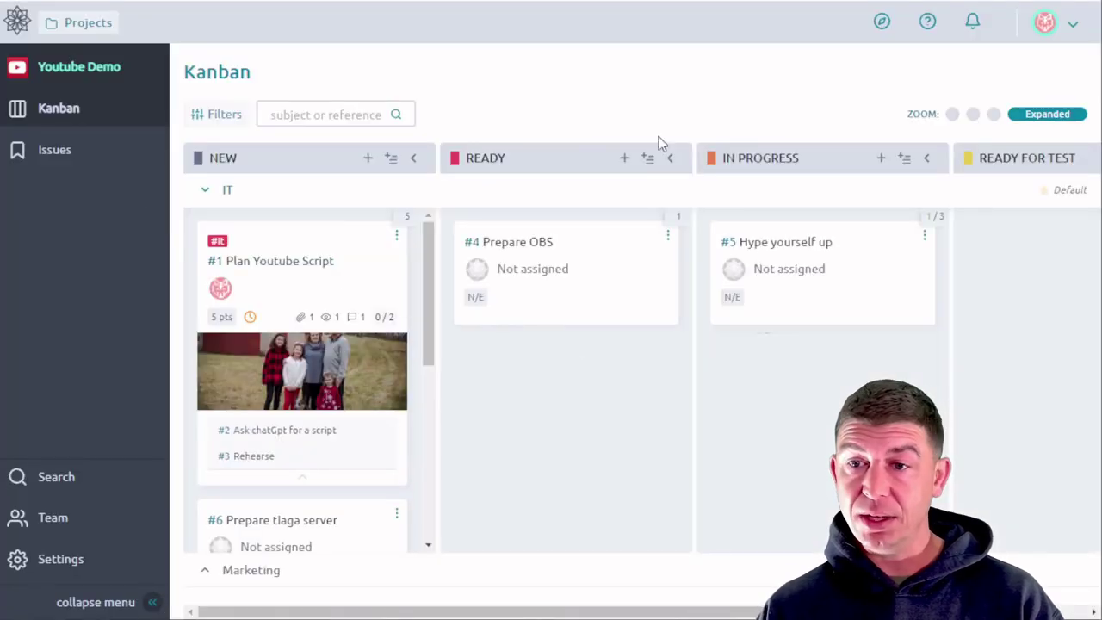